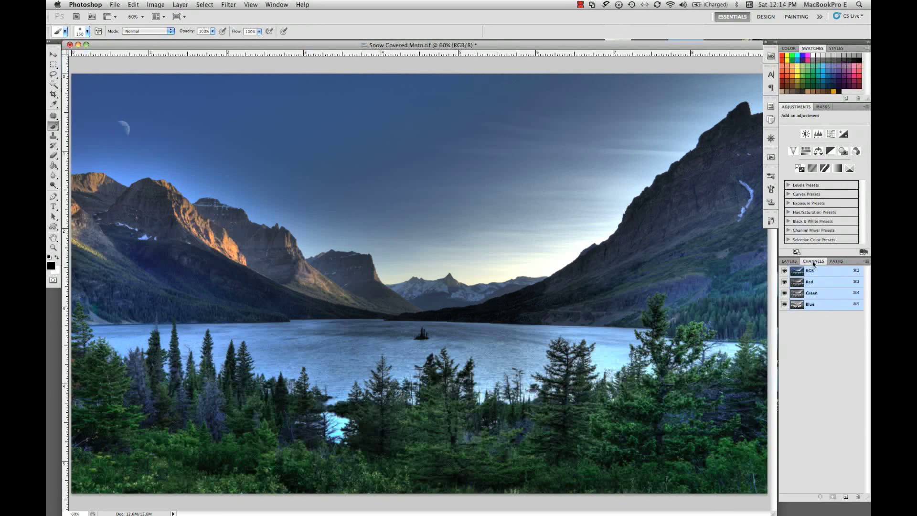
Display only the Green channel of the landscape in grayscale.
click(790, 261)
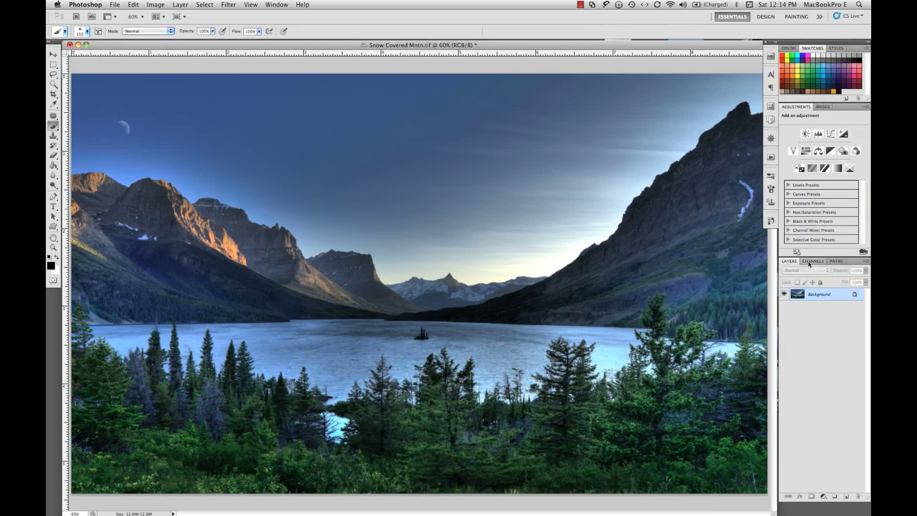
click(813, 261)
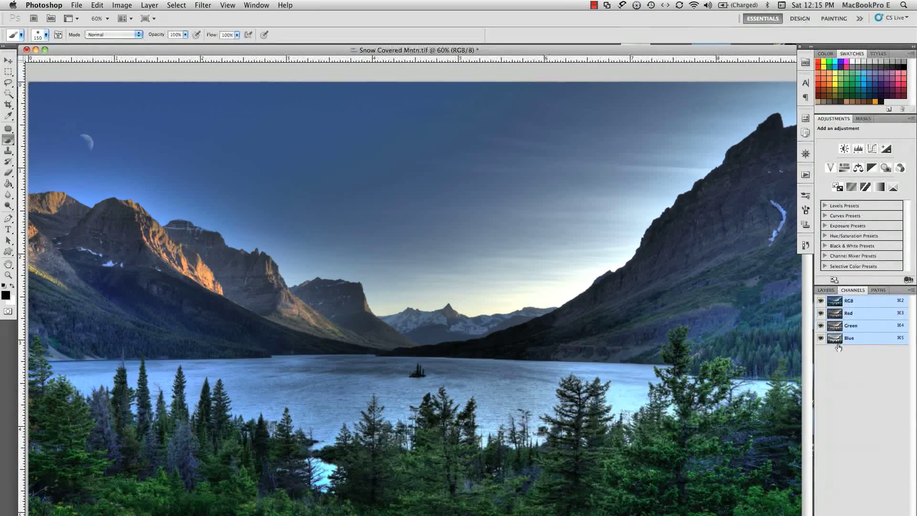
click(836, 328)
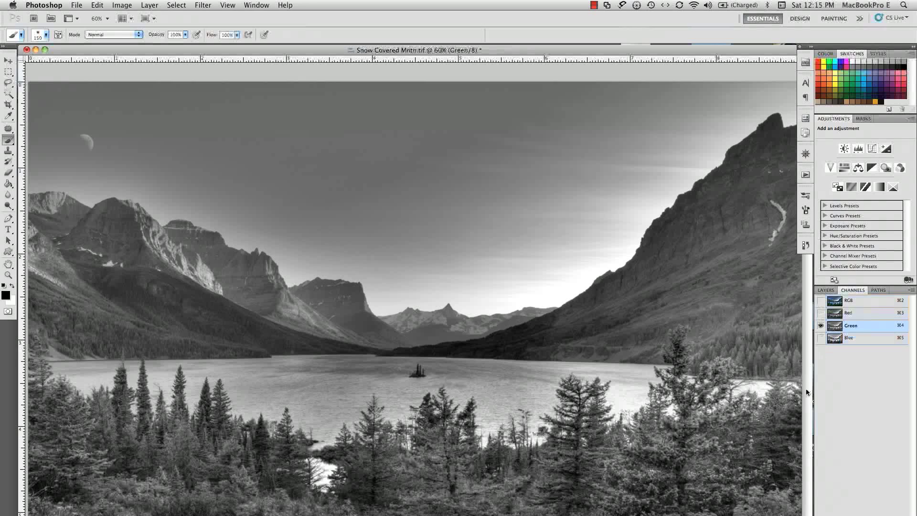
click(176, 5)
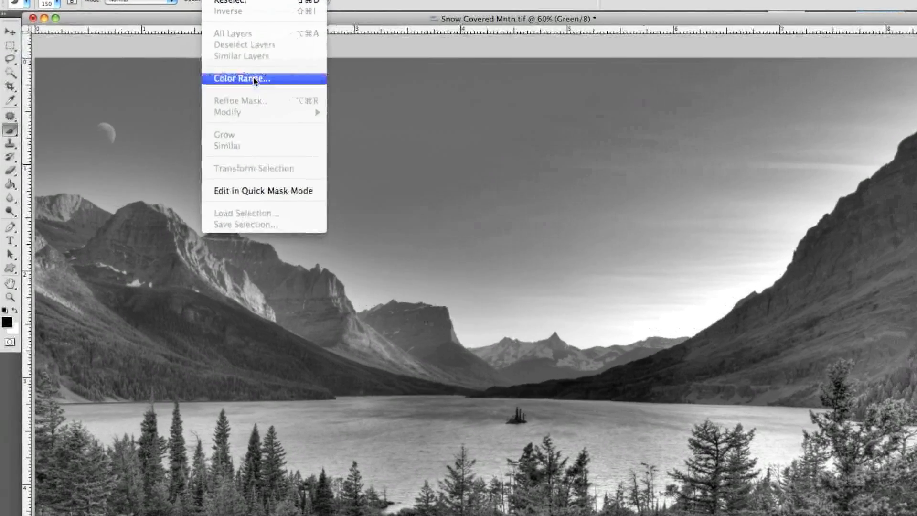
Use Color Range set to Midtones to select the Green channel's midtones.
click(203, 99)
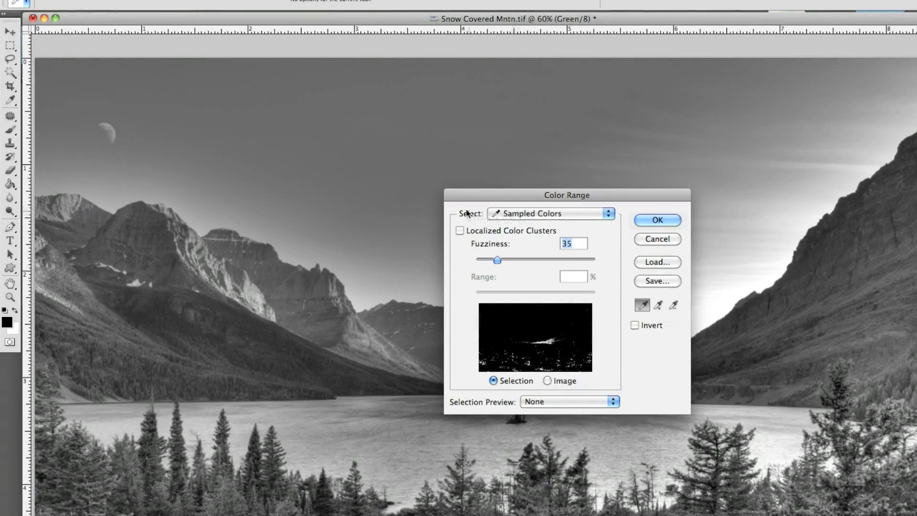
click(540, 215)
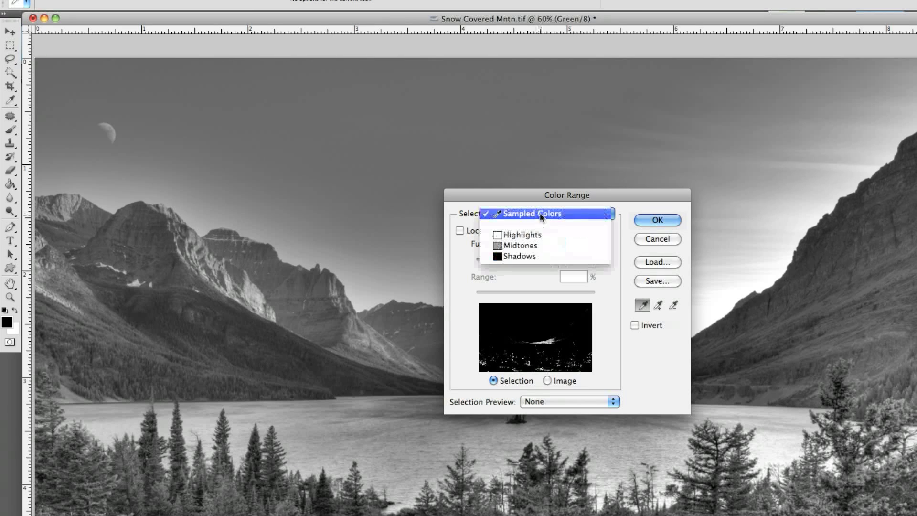
click(528, 246)
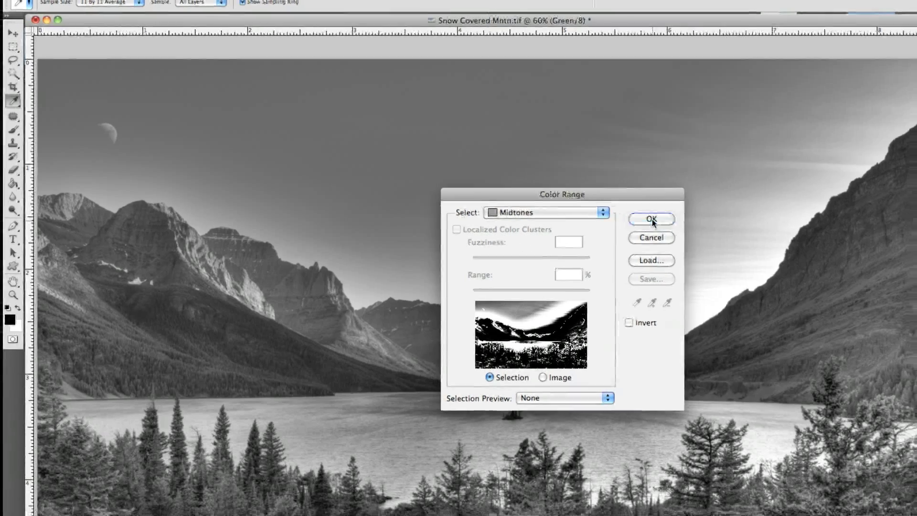
click(657, 220)
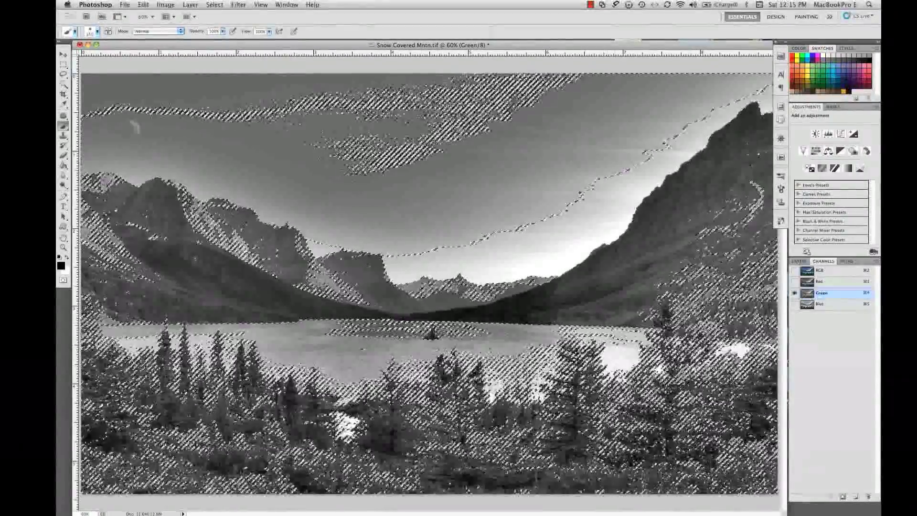
Return to the colour composite and fill the midtones on a new Layer 1 with white.
key(grave)
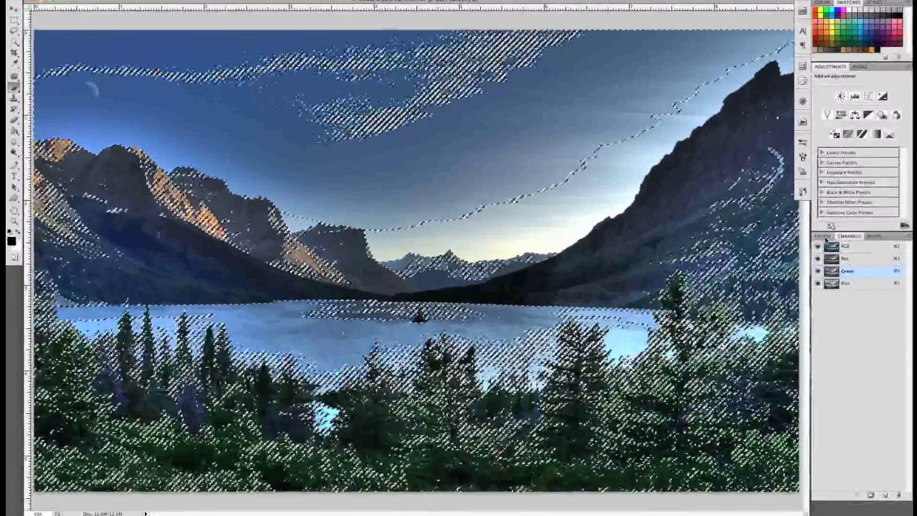
click(798, 261)
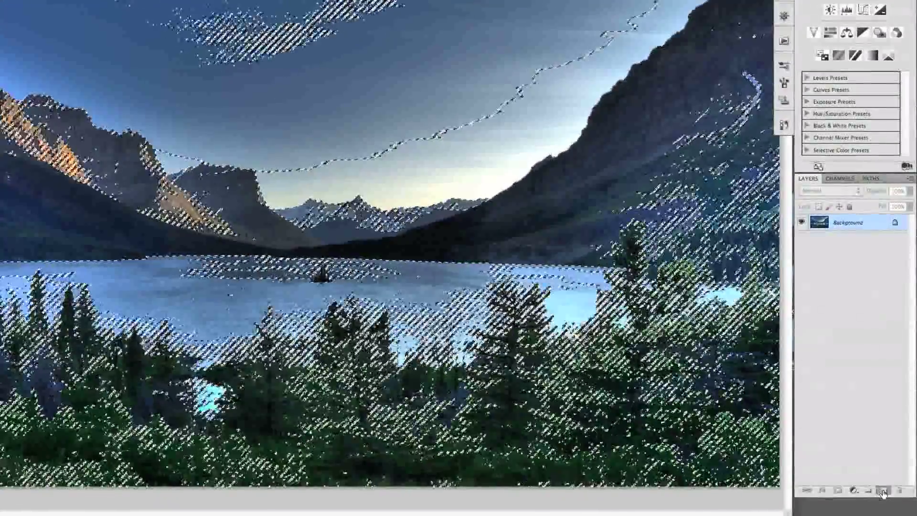
click(884, 492)
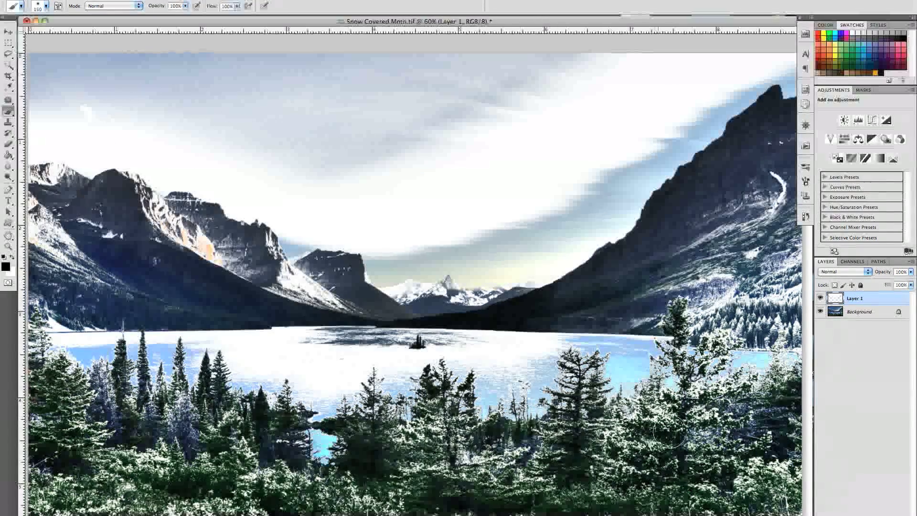
Compare and hide Layer 1, rename it 'green ch', and make Background active.
click(820, 300)
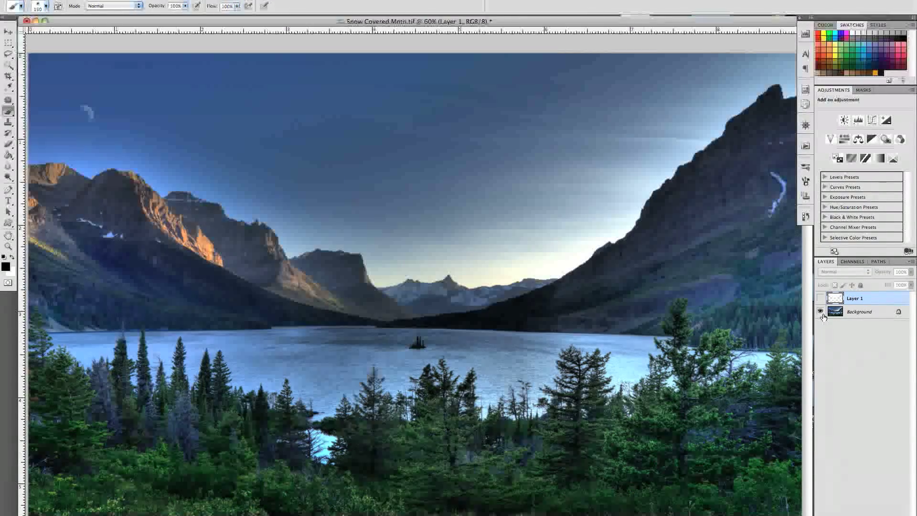
click(820, 300)
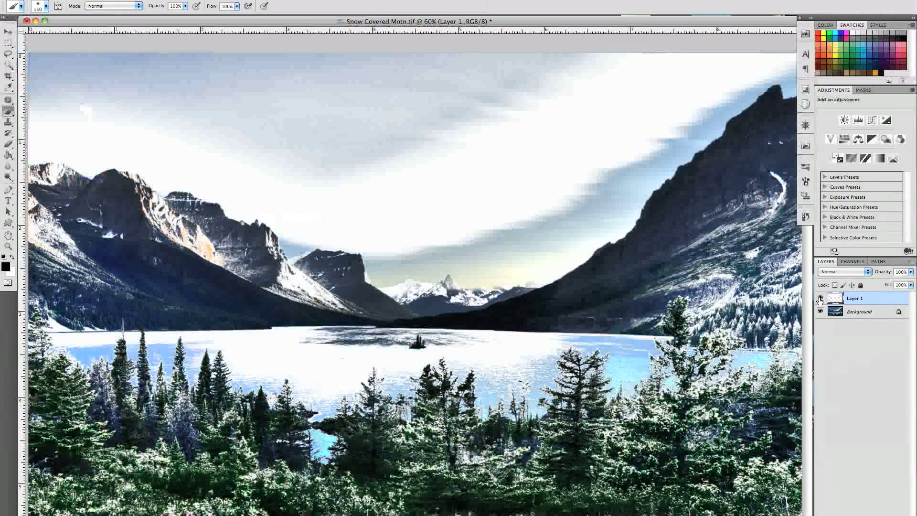
click(821, 300)
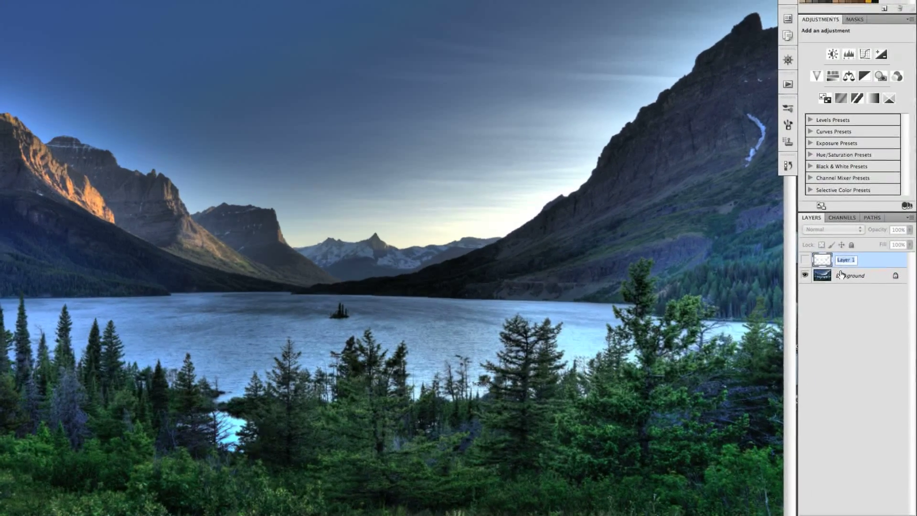
text(green ch)
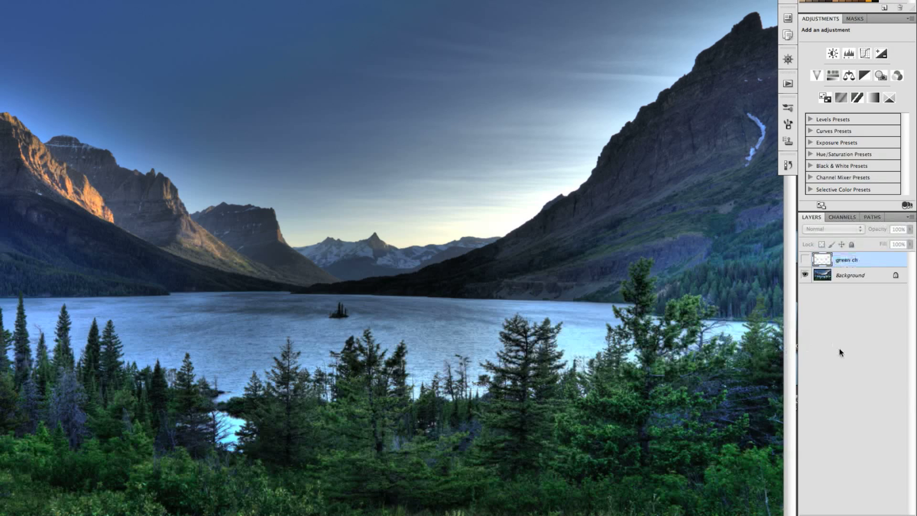
click(850, 275)
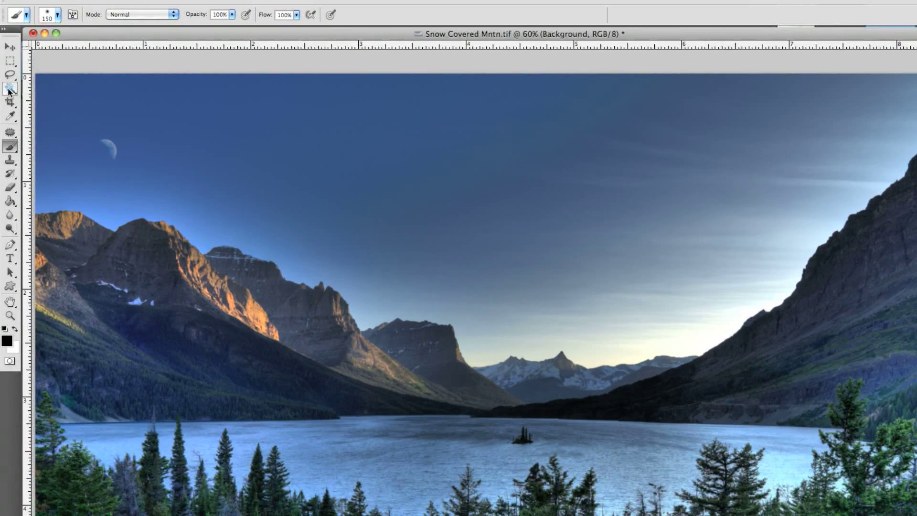
Magic Wand-select the sky, ridgelines and moon, then show and activate green ch.
click(11, 89)
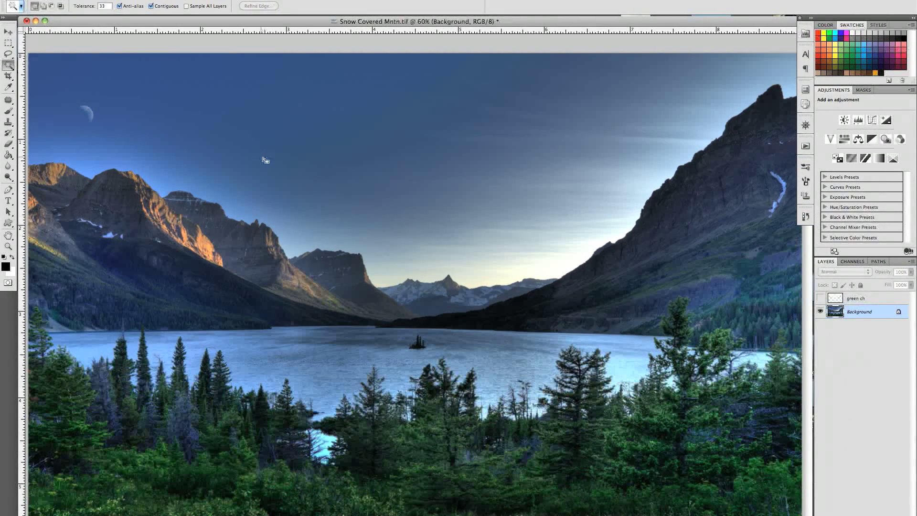
click(262, 159)
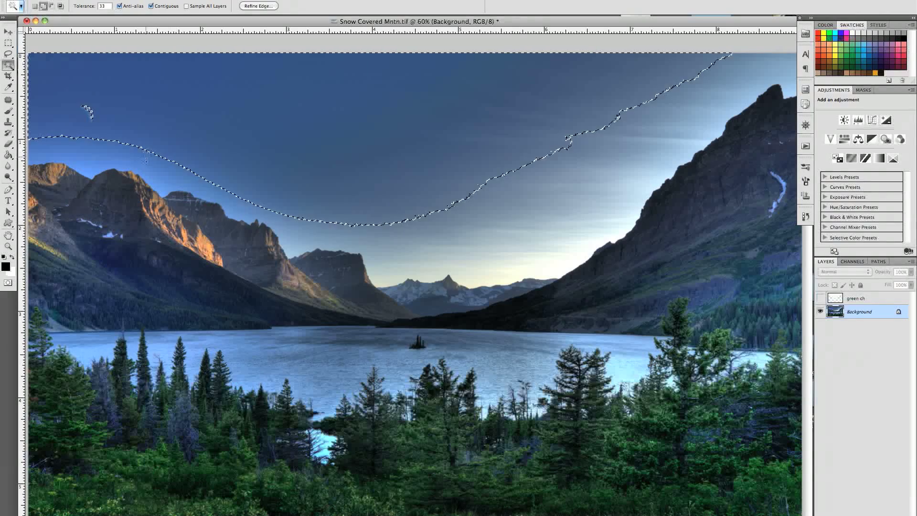
shift+click(91, 160)
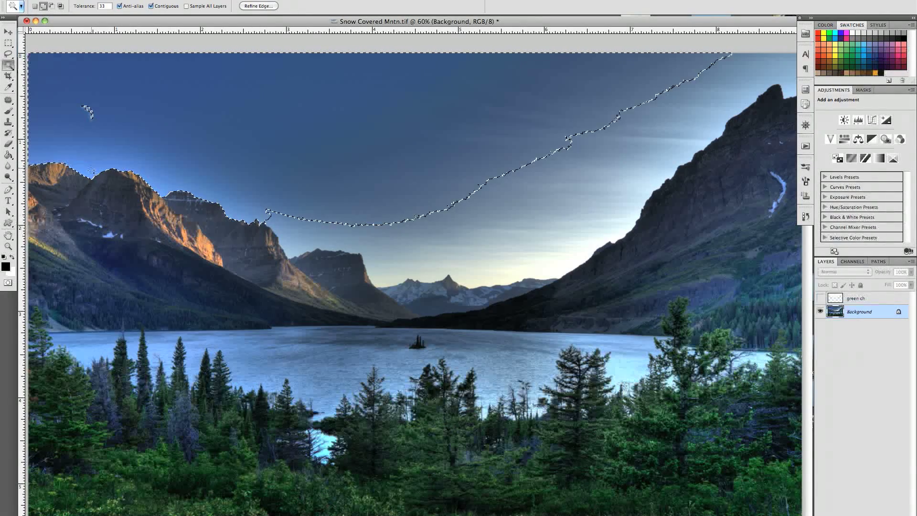
click(542, 234)
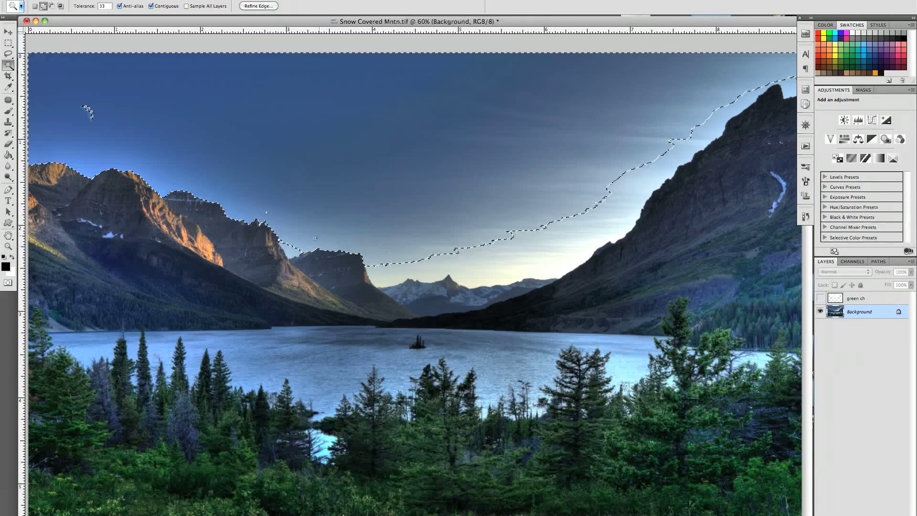
click(531, 257)
shift+click(531, 257)
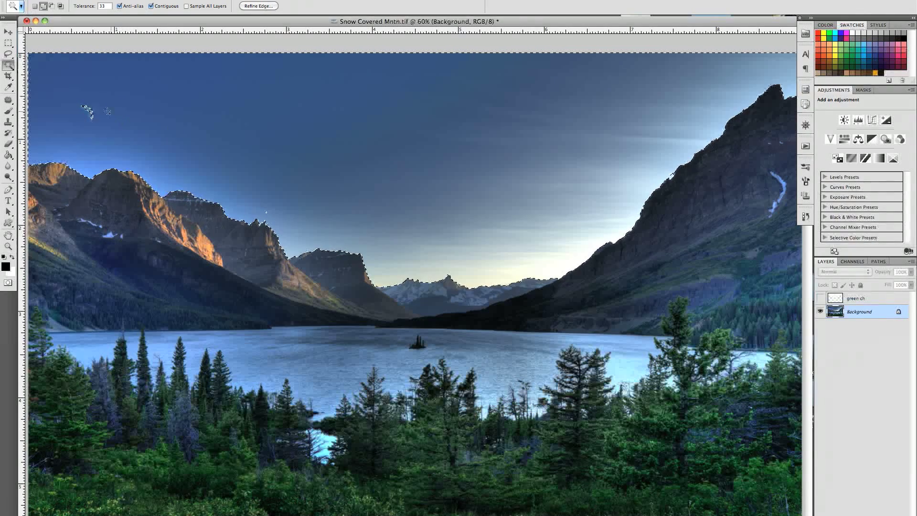
shift+click(87, 112)
click(821, 298)
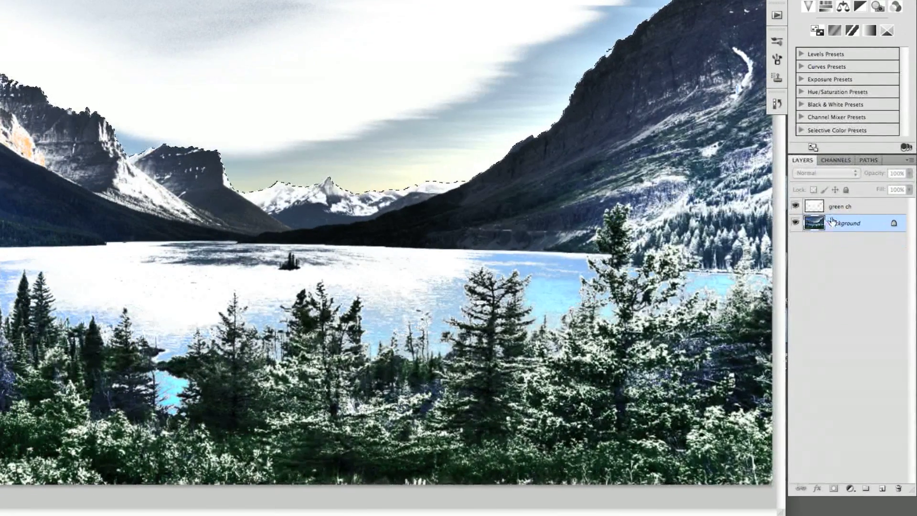
key(alt+bracketright)
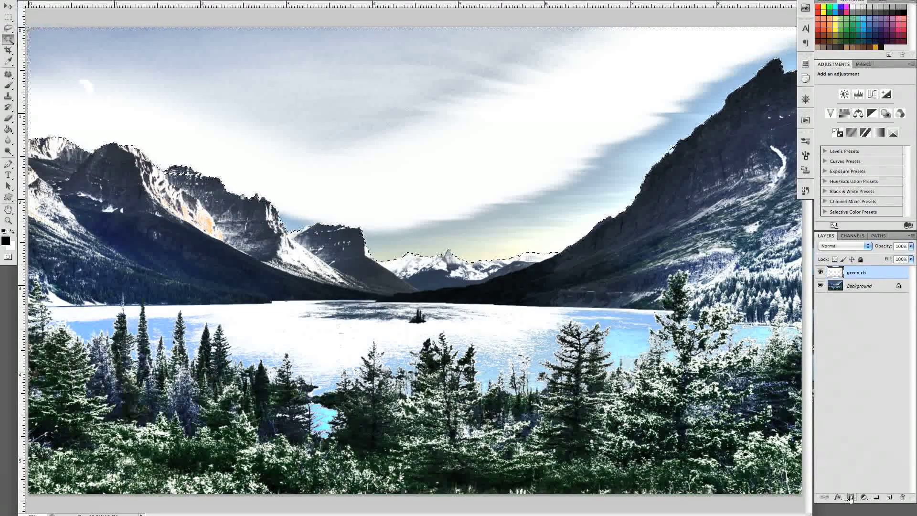
Add a layer mask to green ch that hides it over the sky, toggling it to compare.
click(851, 498)
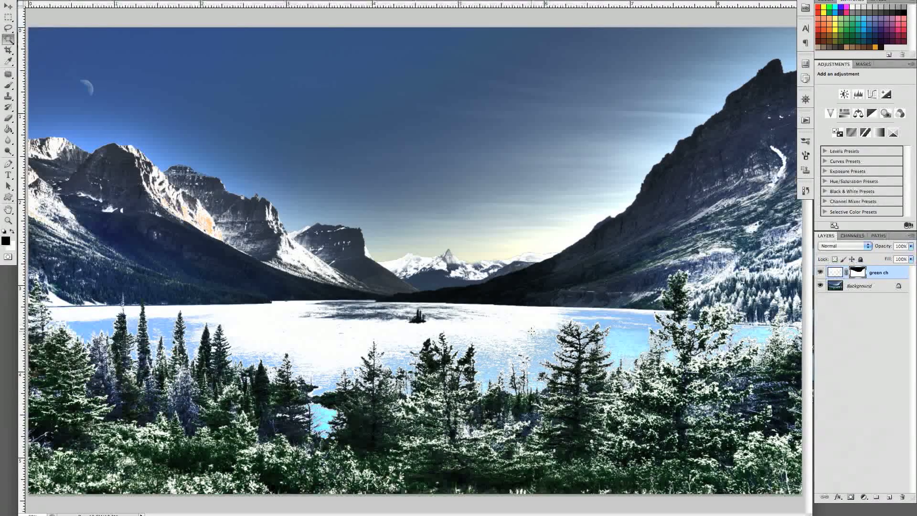
shift+click(860, 273)
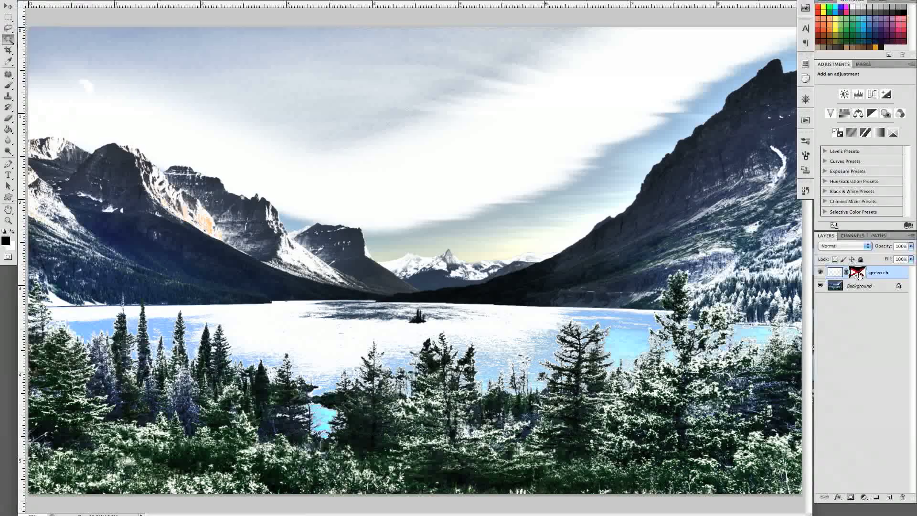
shift+click(860, 274)
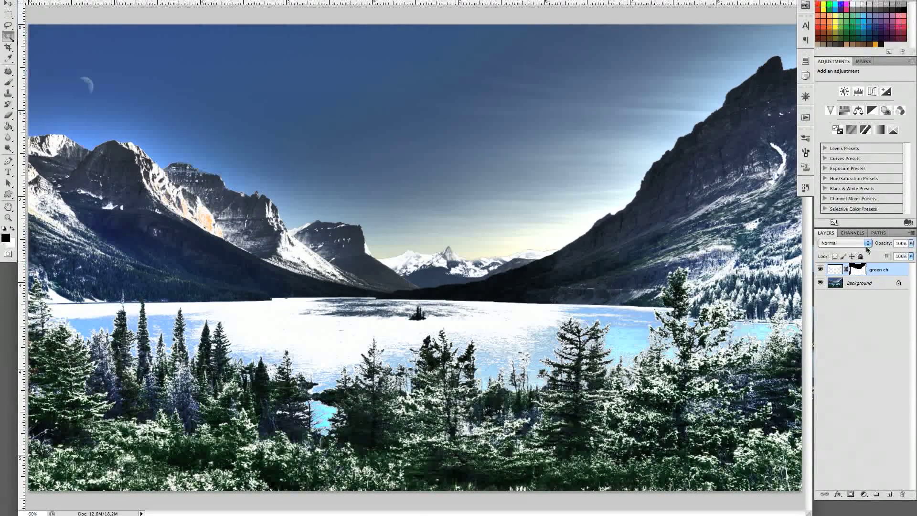
Display only the Blue channel in grayscale.
click(853, 233)
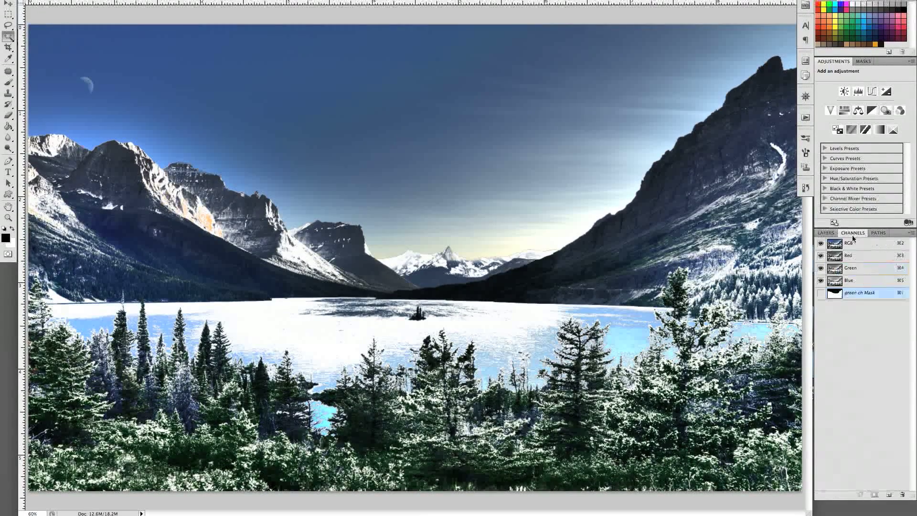
click(849, 277)
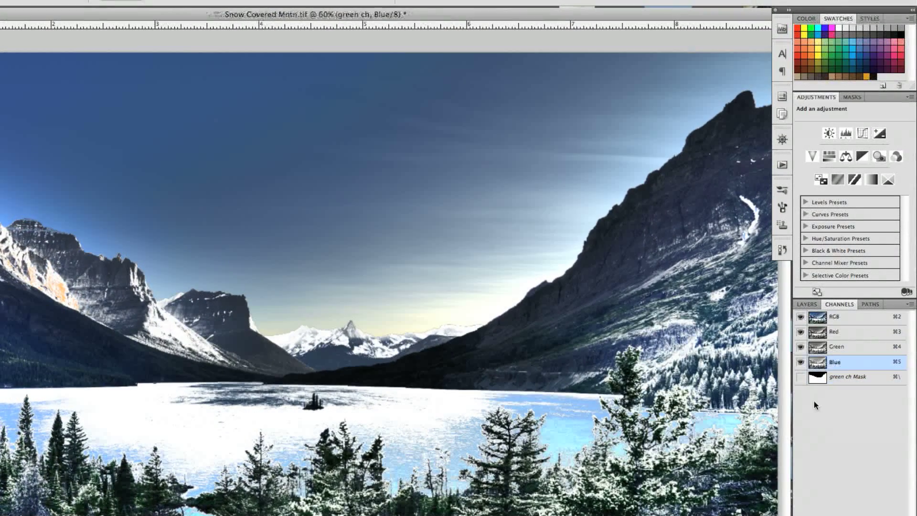
click(818, 321)
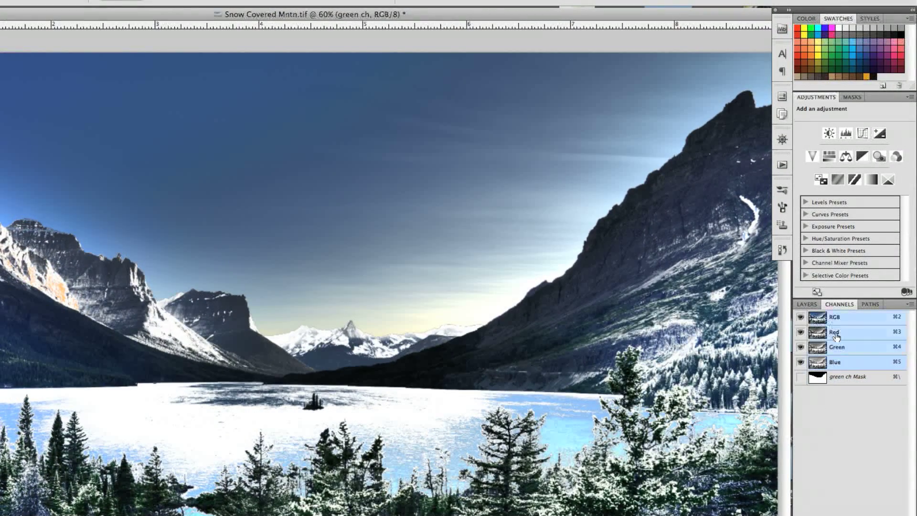
click(843, 363)
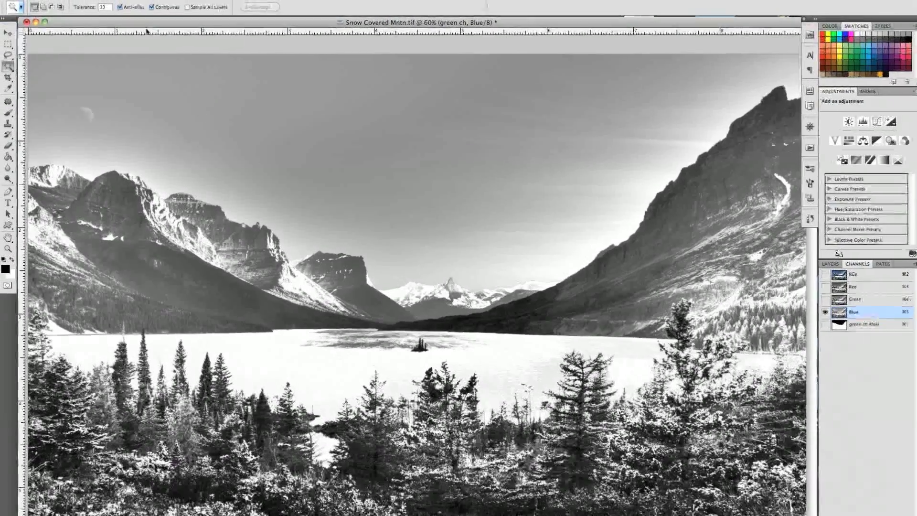
Select the Blue channel's Shadows with Color Range and restore the full-colour RGB view.
click(178, 0)
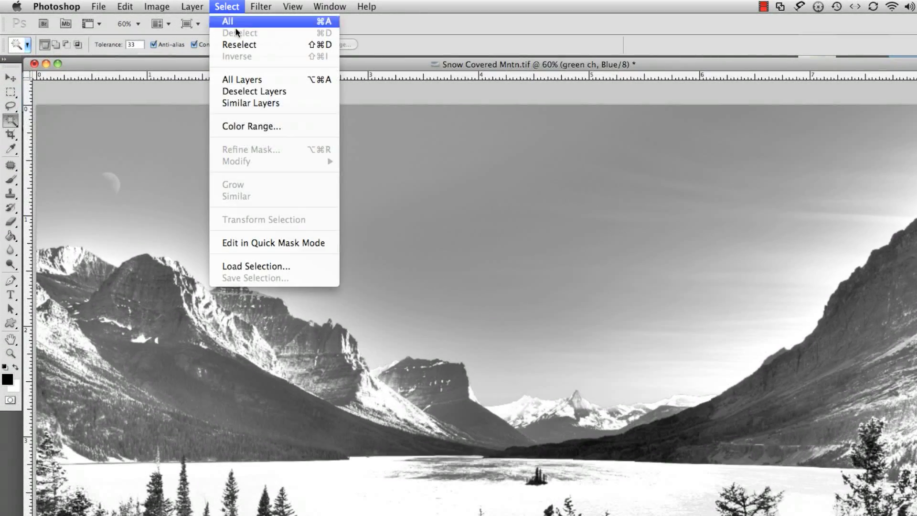
click(274, 126)
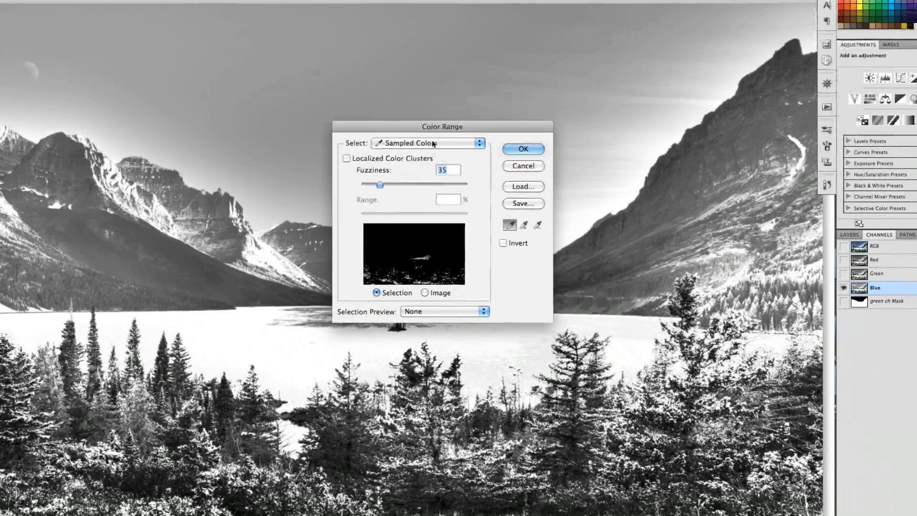
click(435, 145)
click(437, 183)
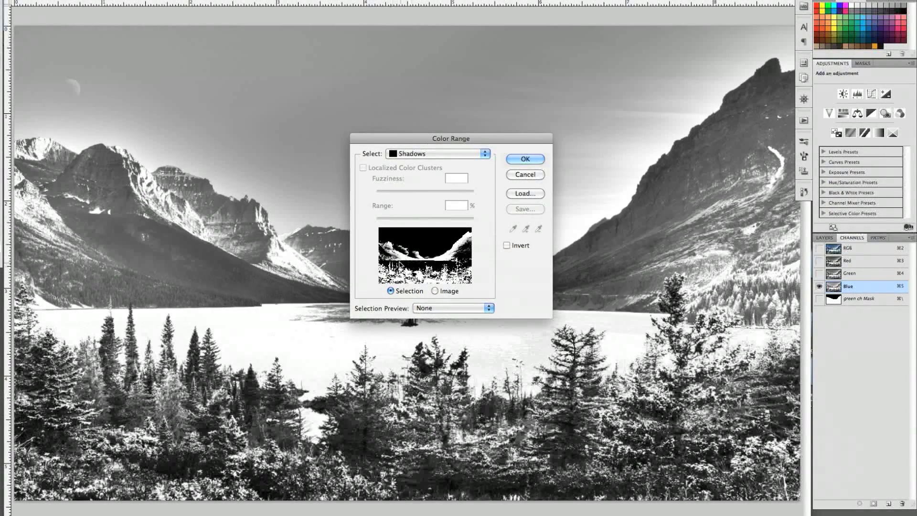
click(524, 159)
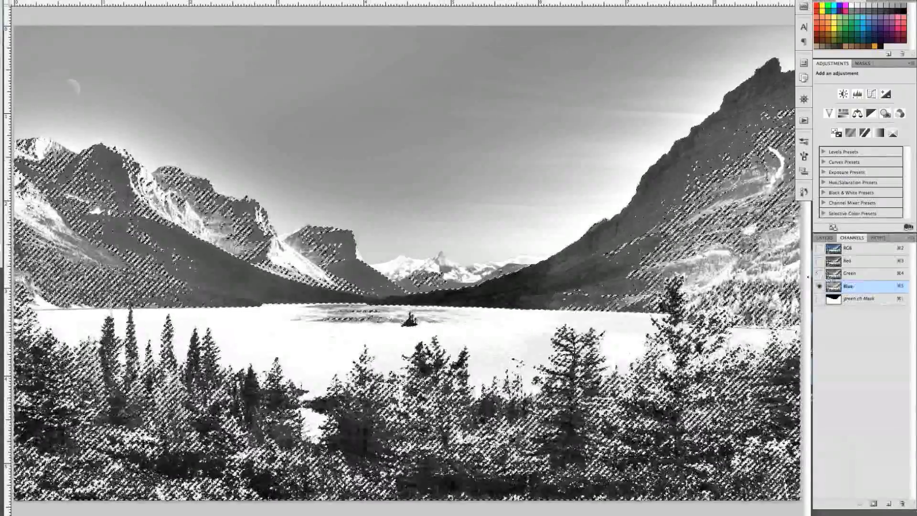
click(820, 249)
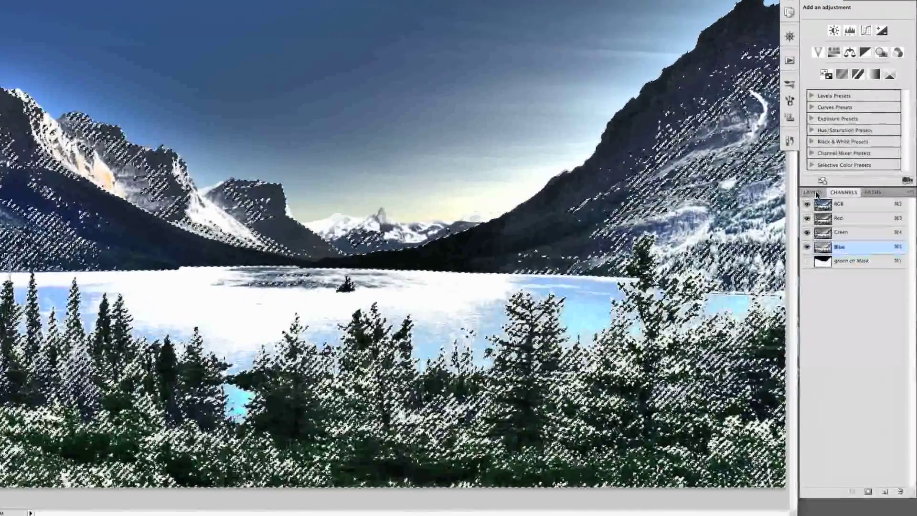
Fill the shadow selection with white on a new Layer 1 above green ch, then deselect.
click(812, 192)
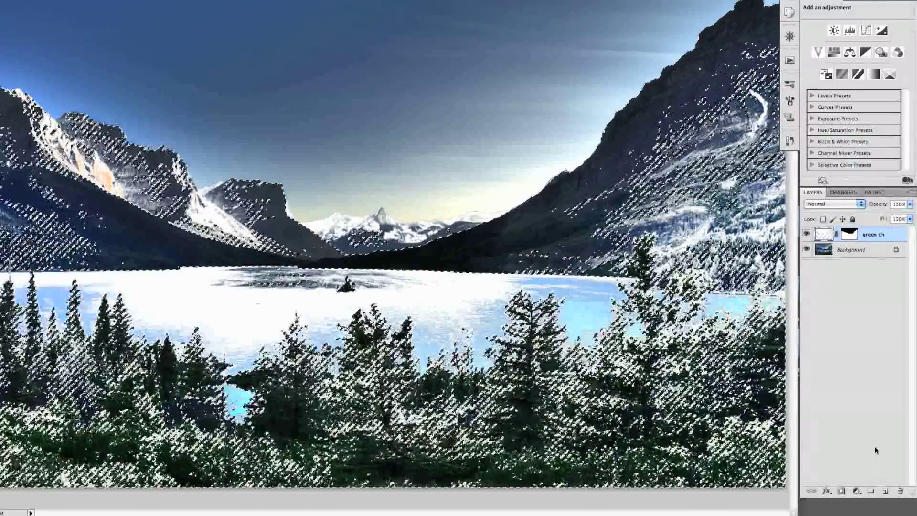
click(885, 491)
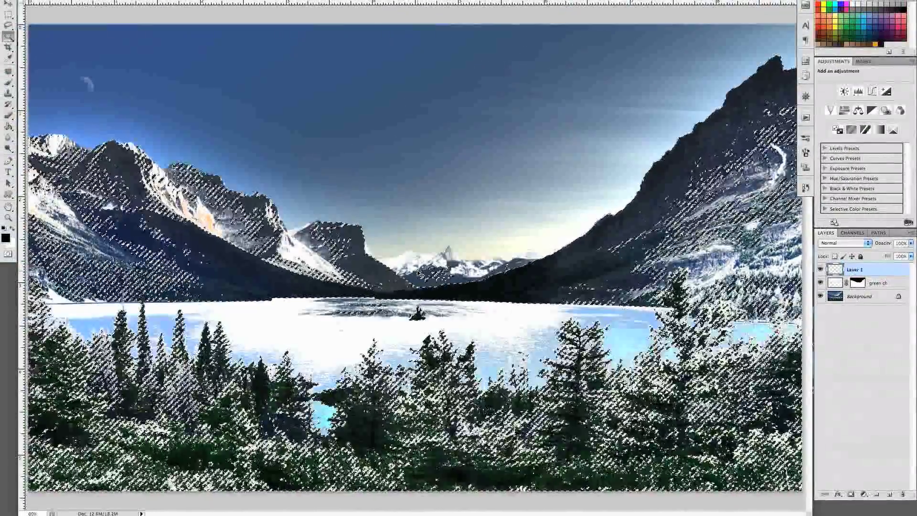
key(super+BackSpace)
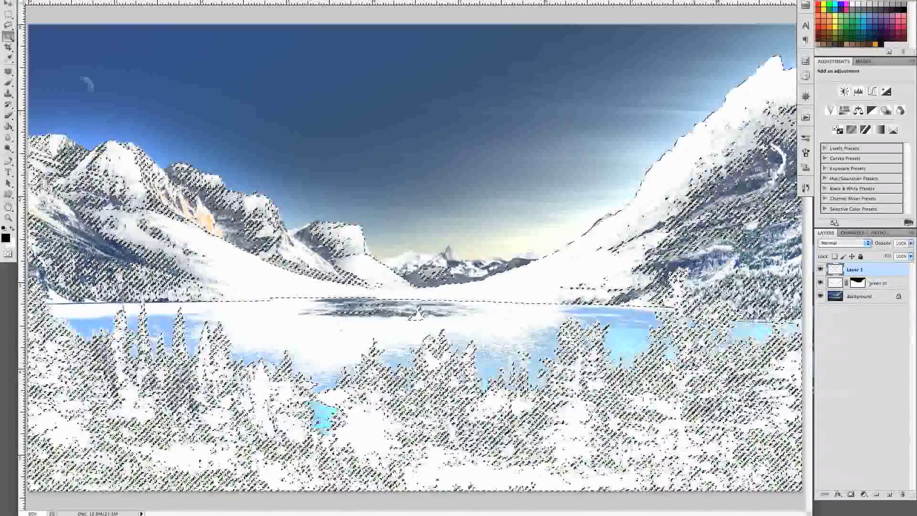
key(super+d)
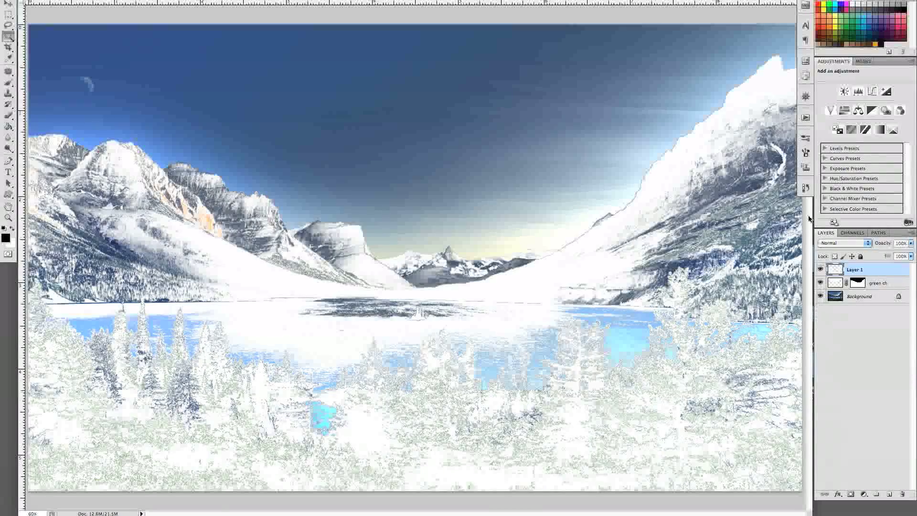
Split Layer 1's Underlying Layer black Blend If slider to 0/43 so dark tones show through.
double_click(835, 271)
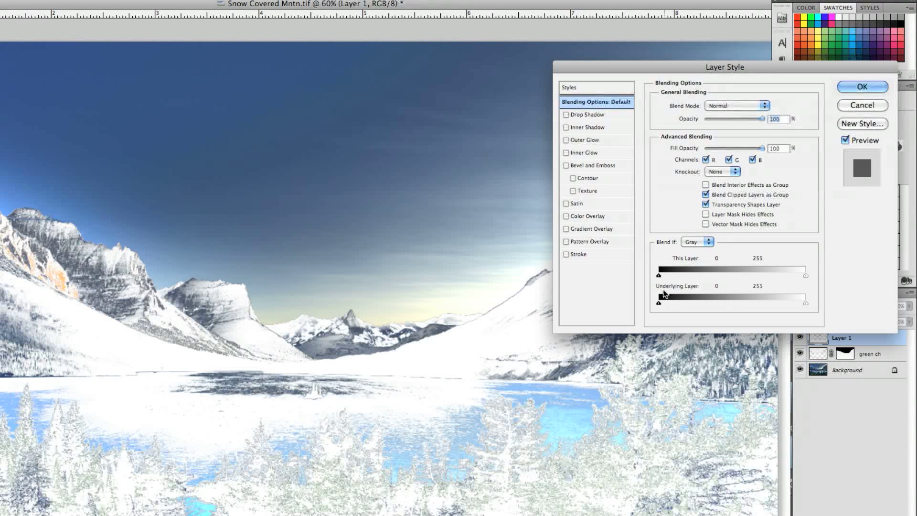
key(alt)
drag(658, 302, 727, 300)
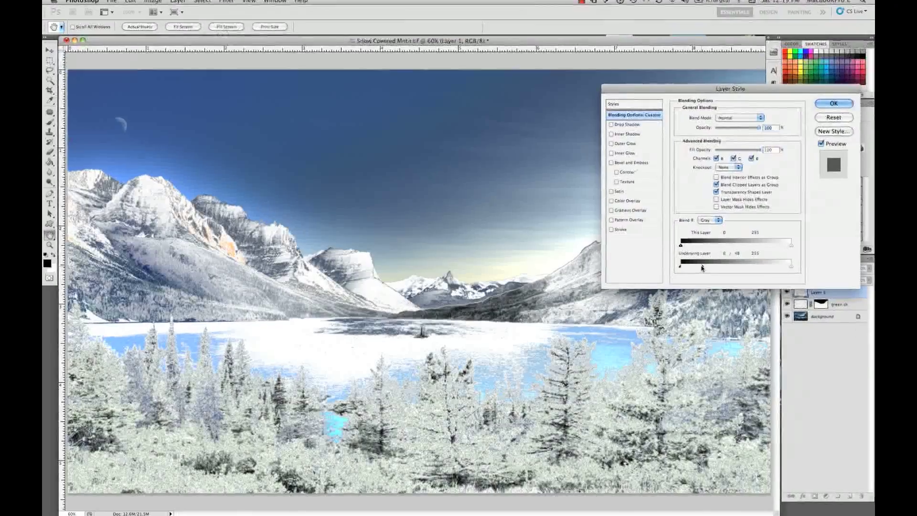
drag(702, 268, 727, 238)
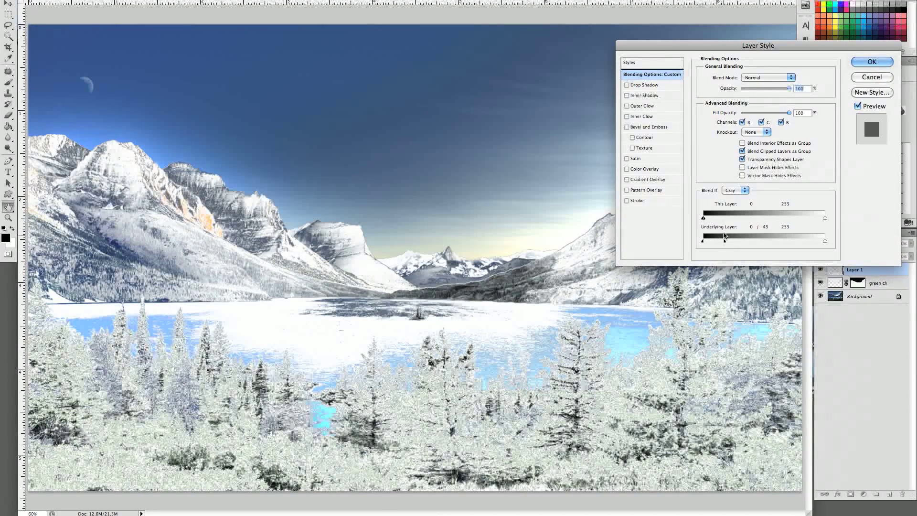
click(871, 62)
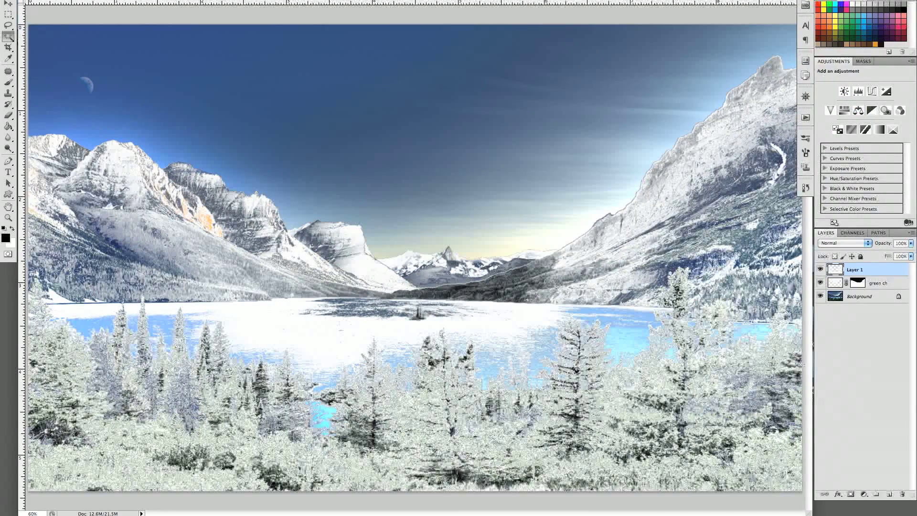
Mask Layer 1 and brush black over the left, lower-left, centre and right foreground trees.
click(850, 494)
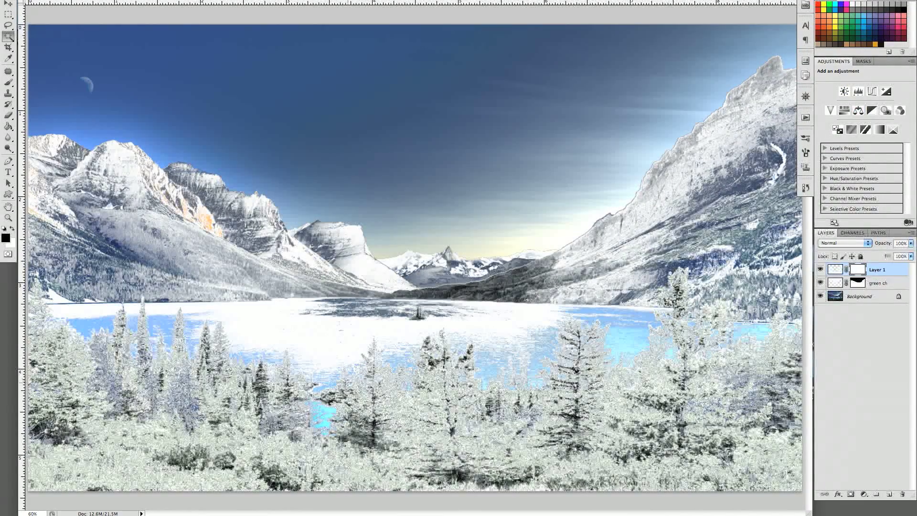
key(b)
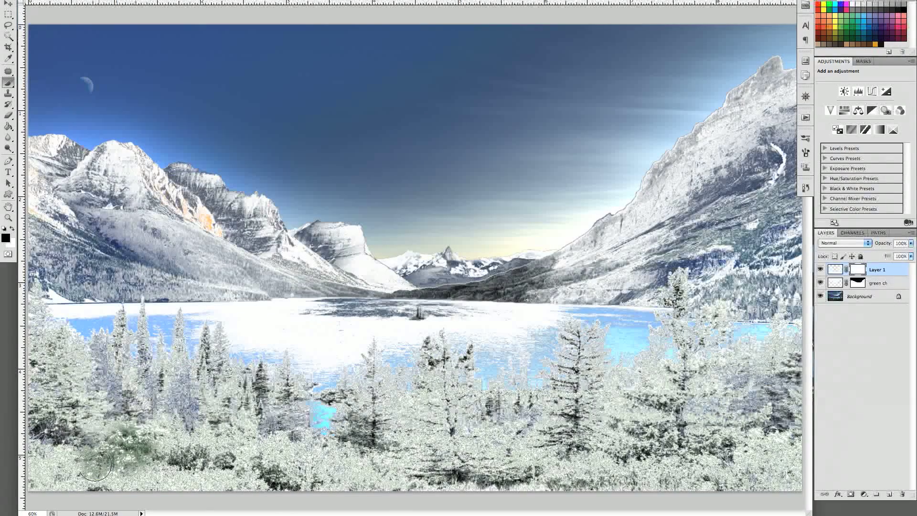
mouse_move(94, 465)
mouse_down()
mouse_move(80, 385)
mouse_move(52, 339)
mouse_move(88, 439)
mouse_up()
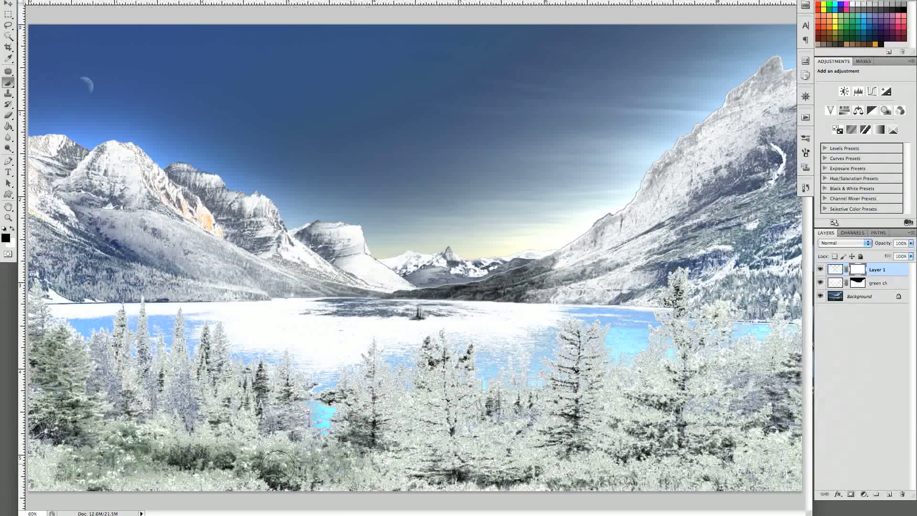
drag(160, 355, 183, 382)
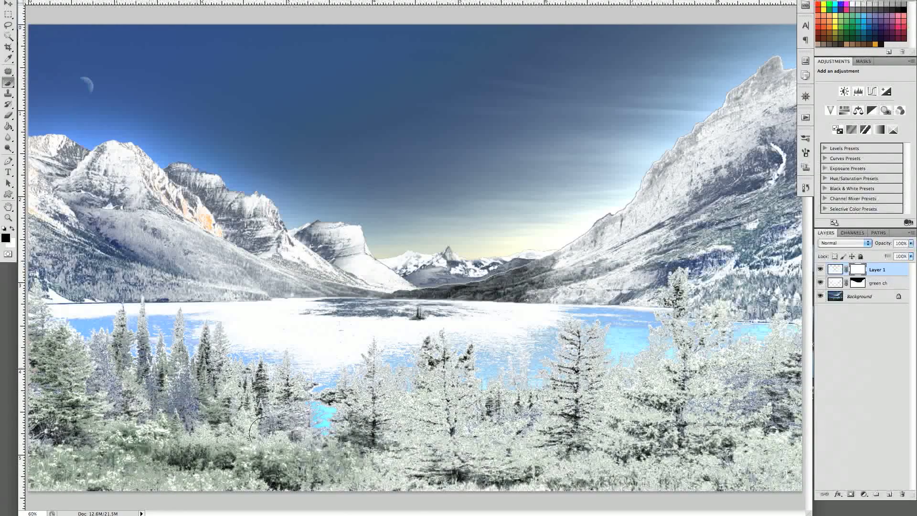
mouse_move(265, 433)
mouse_down()
mouse_move(442, 472)
mouse_move(358, 485)
mouse_move(377, 438)
mouse_up()
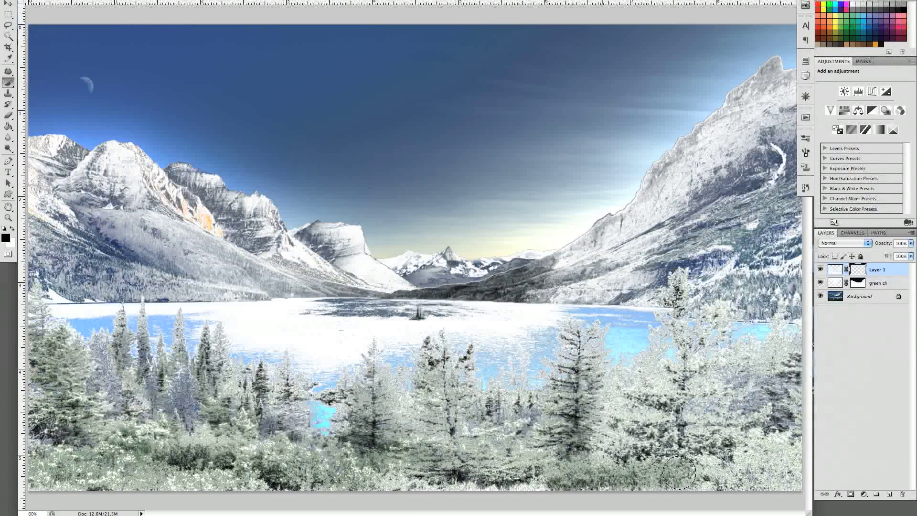
mouse_move(613, 434)
mouse_down()
mouse_move(679, 310)
mouse_move(704, 371)
mouse_move(793, 362)
mouse_move(774, 408)
mouse_move(670, 419)
mouse_move(765, 464)
mouse_move(708, 466)
mouse_move(494, 422)
mouse_up()
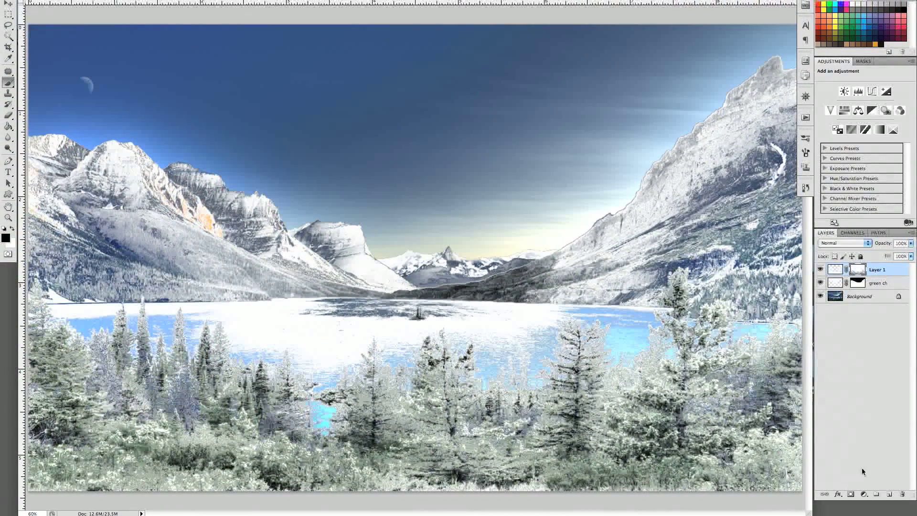
Add a layer named 'center' and brush soft white over the lake and valley centre.
click(889, 496)
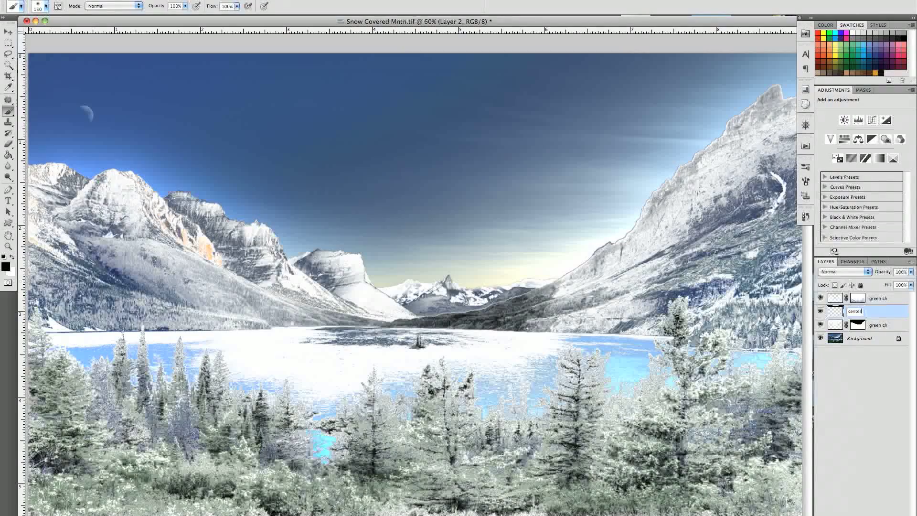
click(865, 389)
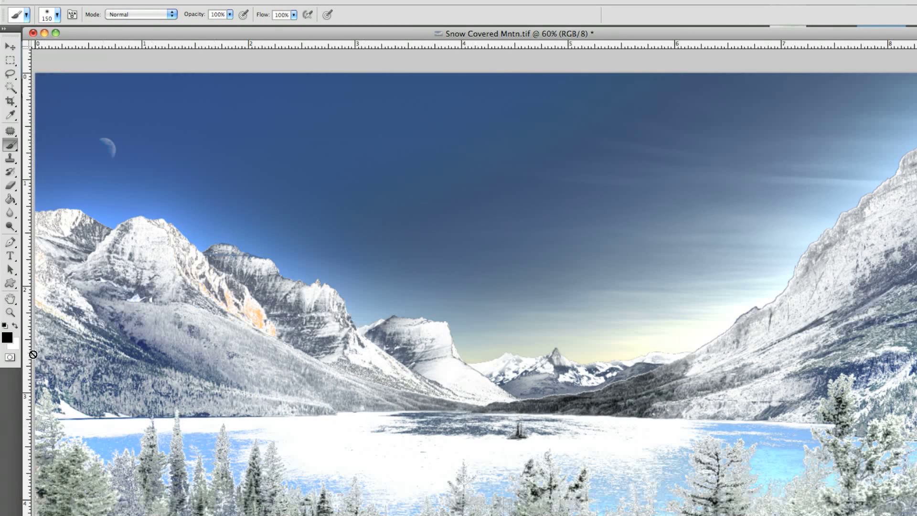
click(15, 326)
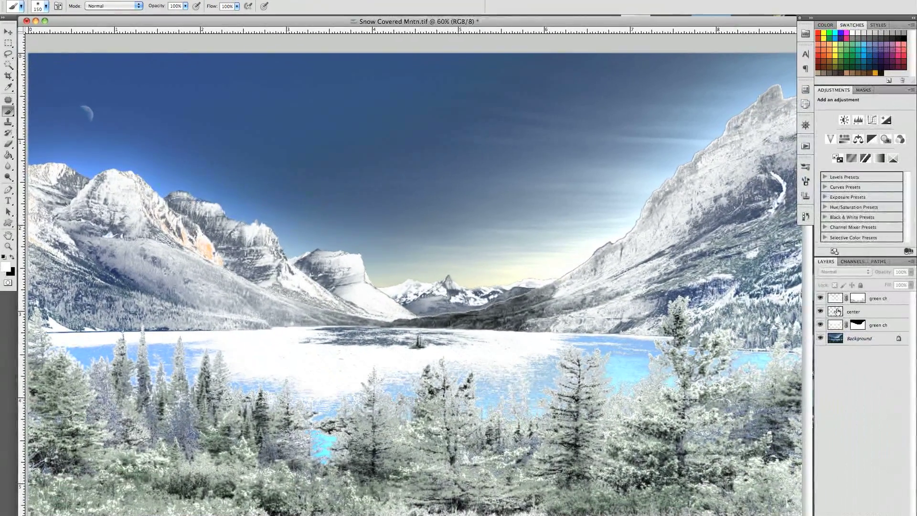
click(837, 311)
mouse_move(461, 286)
mouse_down()
mouse_move(442, 318)
mouse_move(467, 319)
mouse_move(405, 321)
mouse_move(541, 307)
mouse_move(416, 320)
mouse_move(532, 322)
mouse_up()
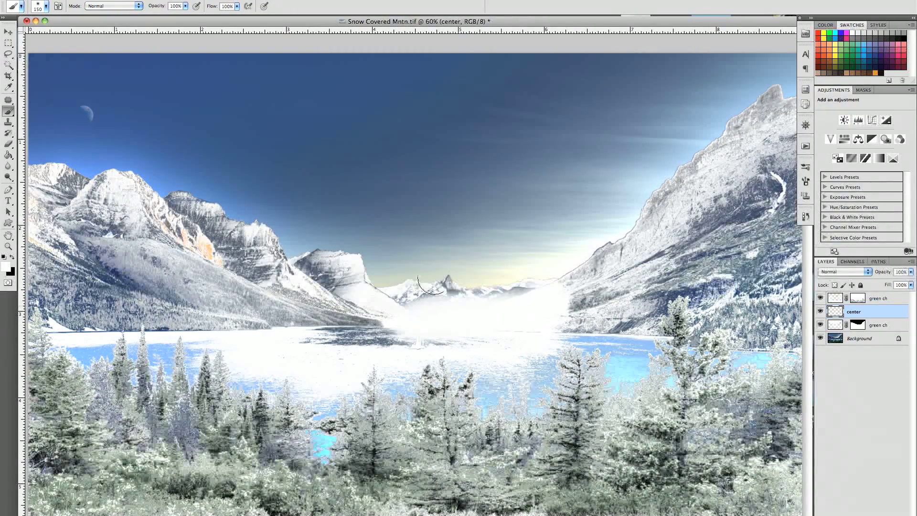
Split the Underlying Layer black slider in center's blending options so dark tones show through.
double_click(837, 311)
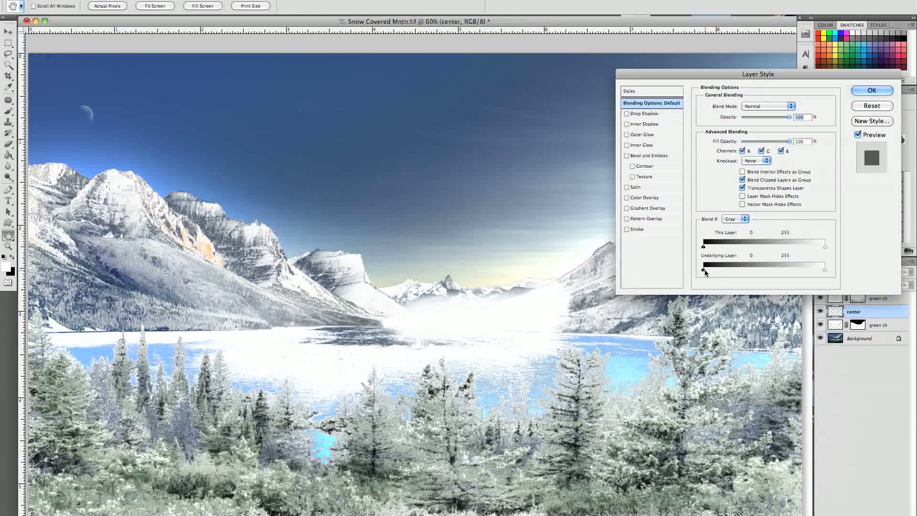
drag(703, 269, 825, 271)
click(871, 91)
Mask the center layer, painting black to hide part of the haze over the lake.
key(b)
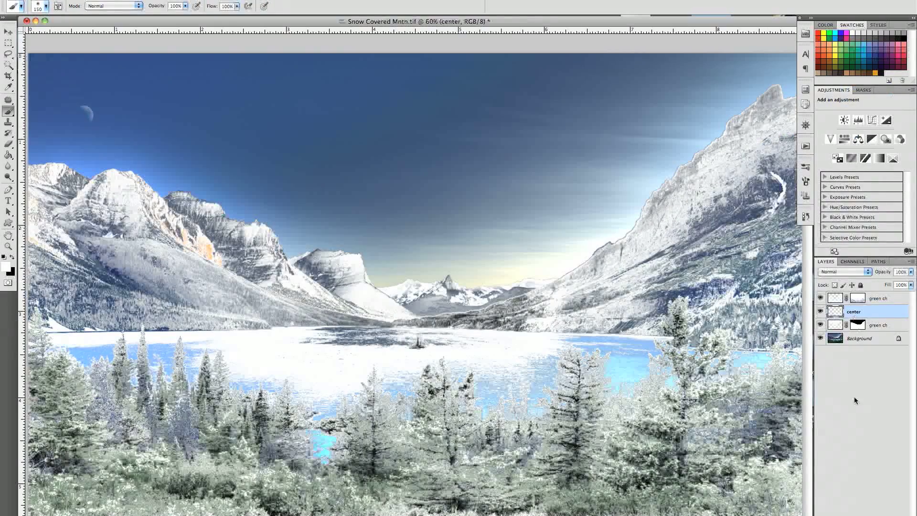
click(851, 515)
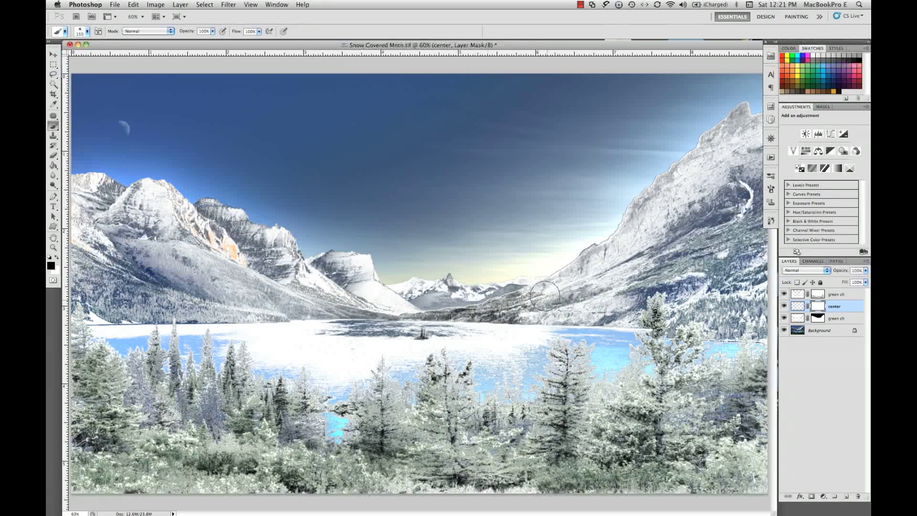
mouse_move(407, 299)
mouse_down()
mouse_move(361, 309)
mouse_move(388, 322)
mouse_move(382, 329)
mouse_move(491, 341)
mouse_move(477, 351)
mouse_move(373, 347)
mouse_move(340, 327)
mouse_up()
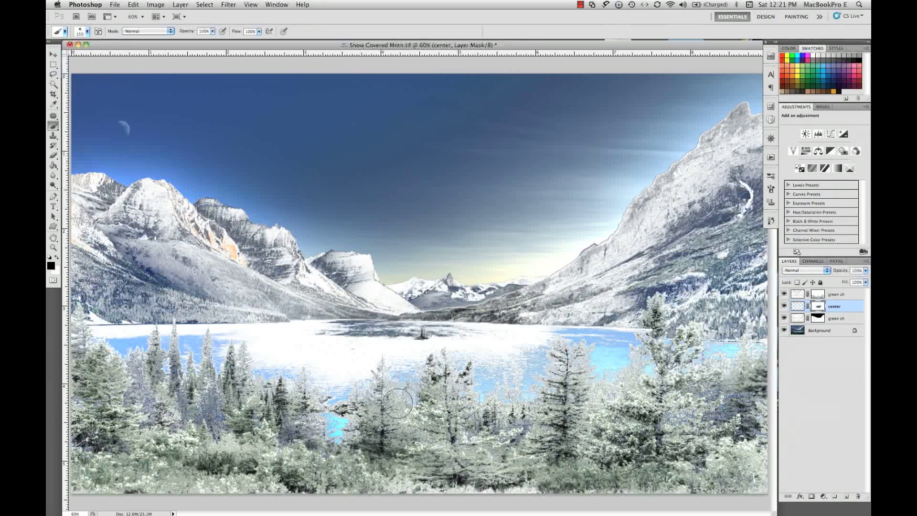
click(842, 294)
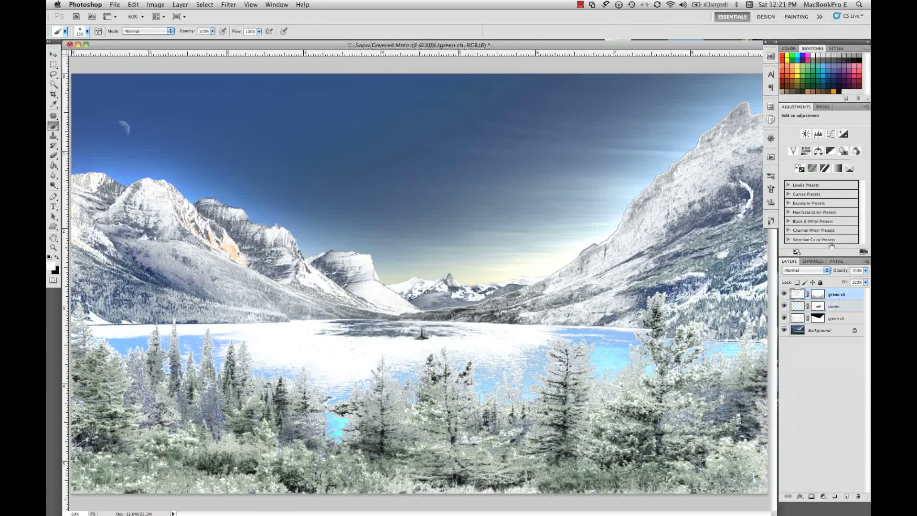
Add a Levels adjustment with black input 26, then hide the edits to compare with the original.
click(817, 135)
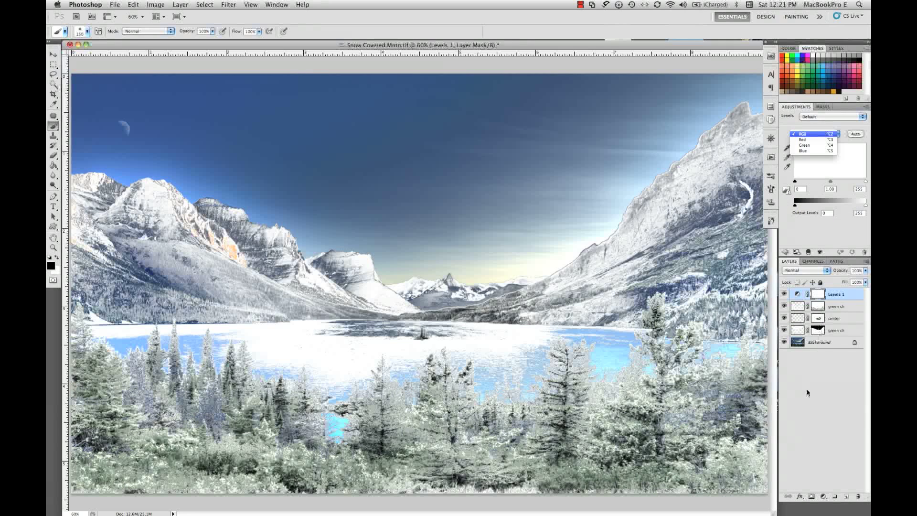
drag(795, 182, 807, 181)
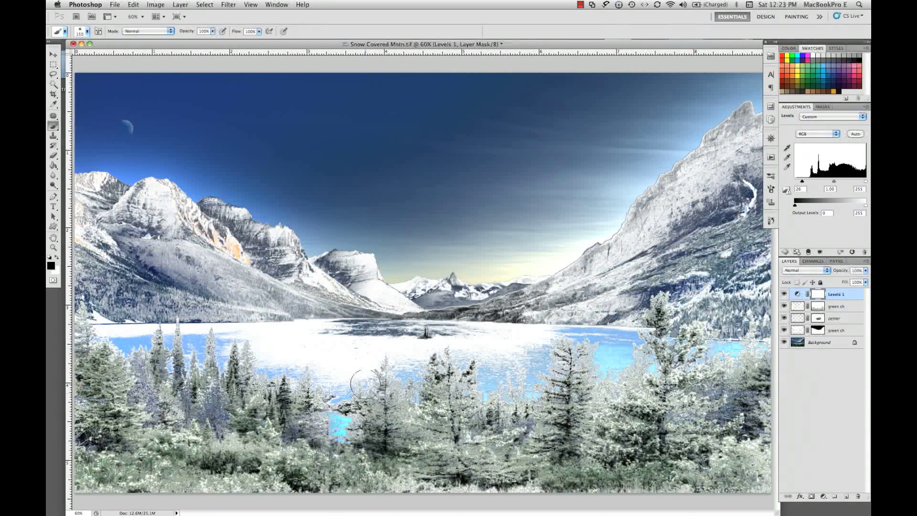
click(784, 295)
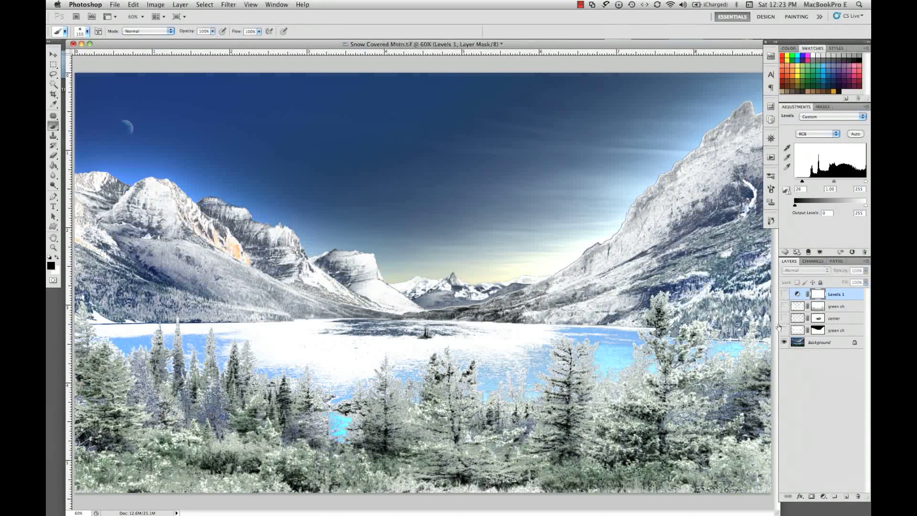